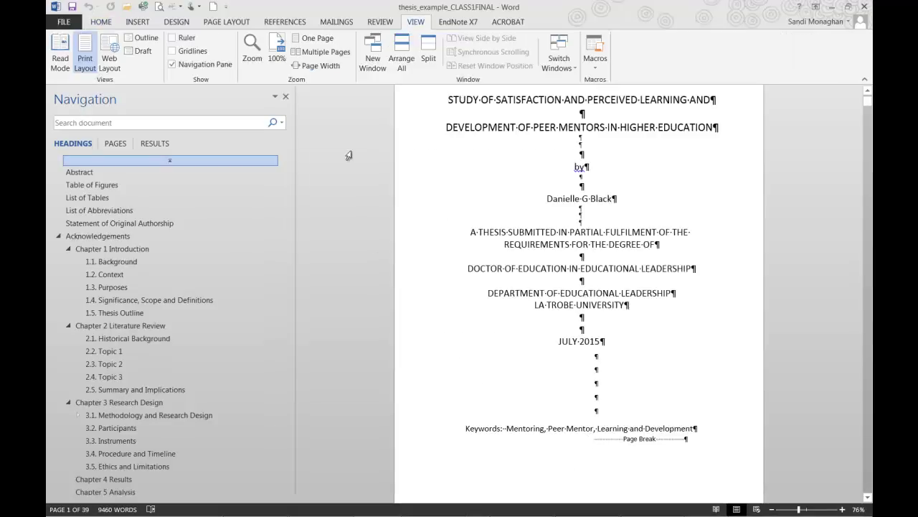
Step: Toggle formatting marks off and on to reveal the Page Break after Keywords
{"action": "left_click", "coordinate": [107, 24]}
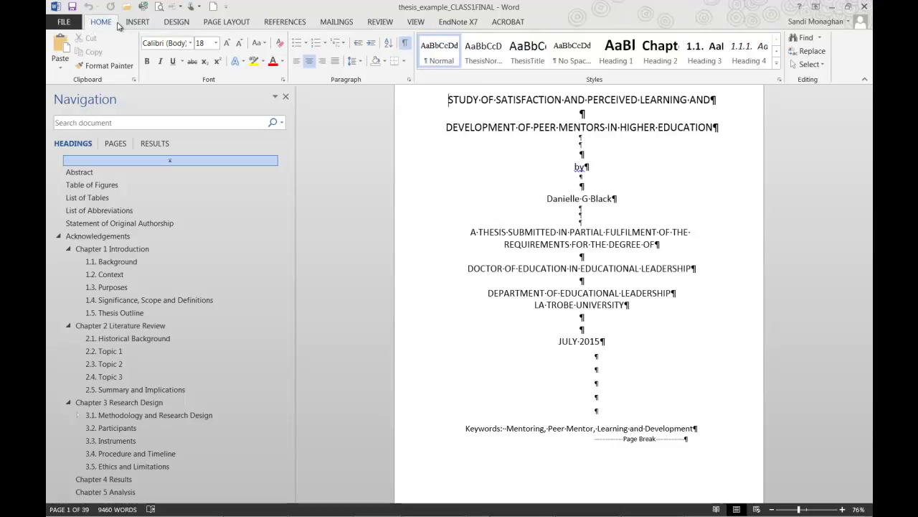
{"action": "left_click", "coordinate": [406, 47]}
{"action": "left_click", "coordinate": [407, 47]}
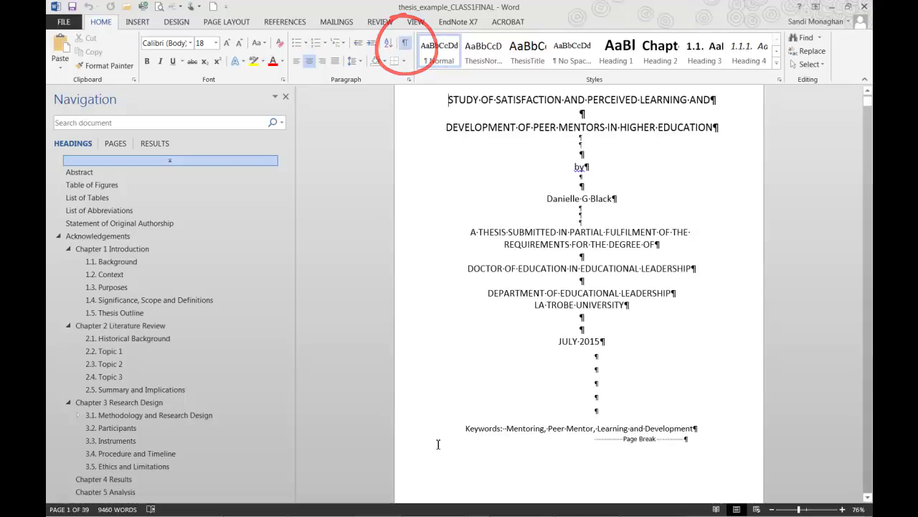
Step: Select the Page Break after the Keywords line and bring up the break types
{"action": "left_click", "coordinate": [227, 22]}
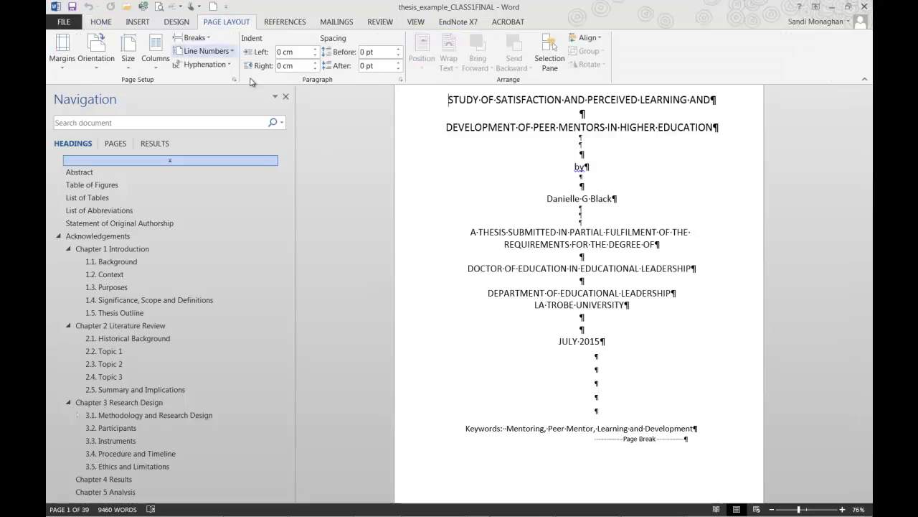
{"action": "left_click", "coordinate": [422, 445]}
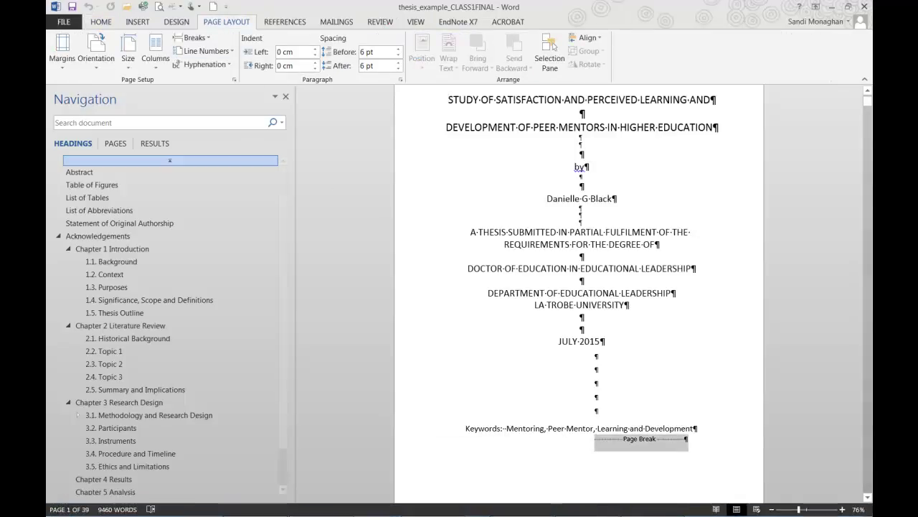
{"action": "left_click", "coordinate": [207, 38]}
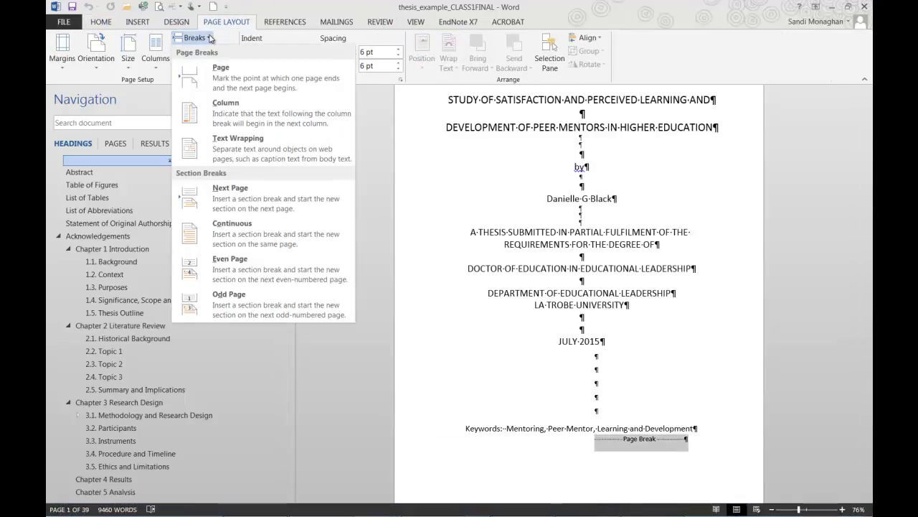
Step: Insert a Next Page section break after the Keywords line, on its own line
{"action": "left_click", "coordinate": [248, 205]}
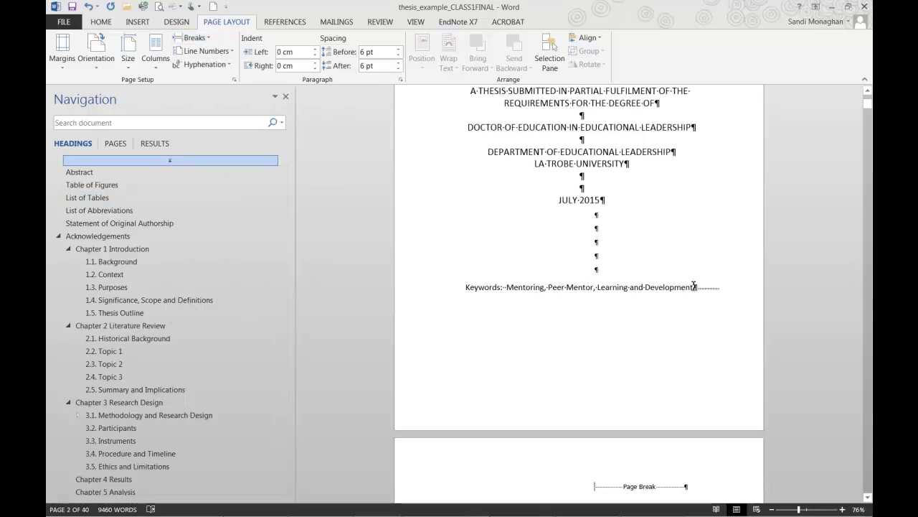
{"action": "left_click", "coordinate": [699, 287]}
{"action": "key", "text": "Return"}
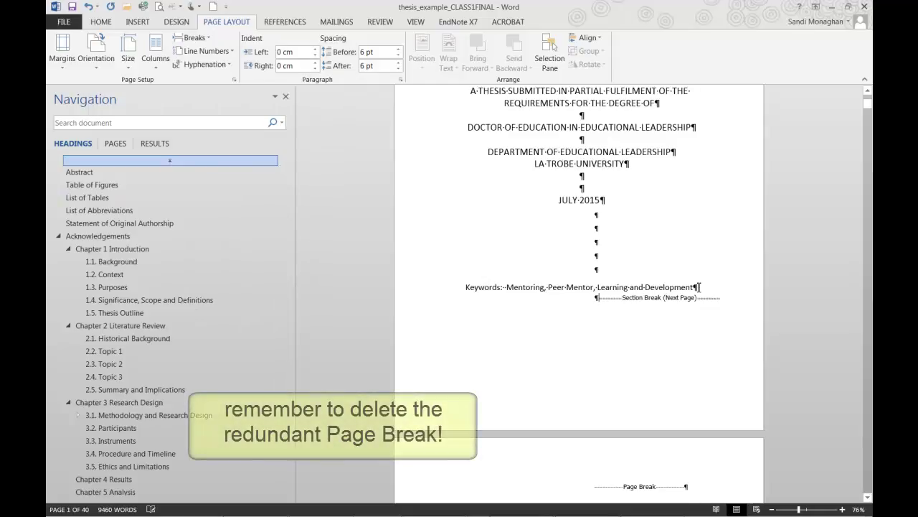
Step: Delete the leftover Page Break so Abstract starts on page 2
{"action": "scroll", "coordinate": [568, 338], "scroll_direction": "down", "scroll_amount": 1}
{"action": "scroll", "coordinate": [568, 338], "scroll_direction": "down", "scroll_amount": 1}
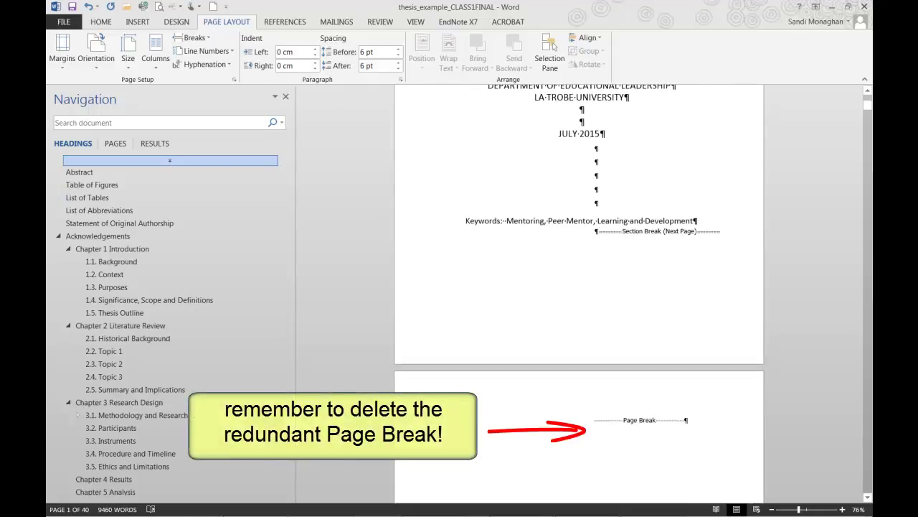
{"action": "double_click", "coordinate": [640, 420]}
{"action": "key", "text": "Delete"}
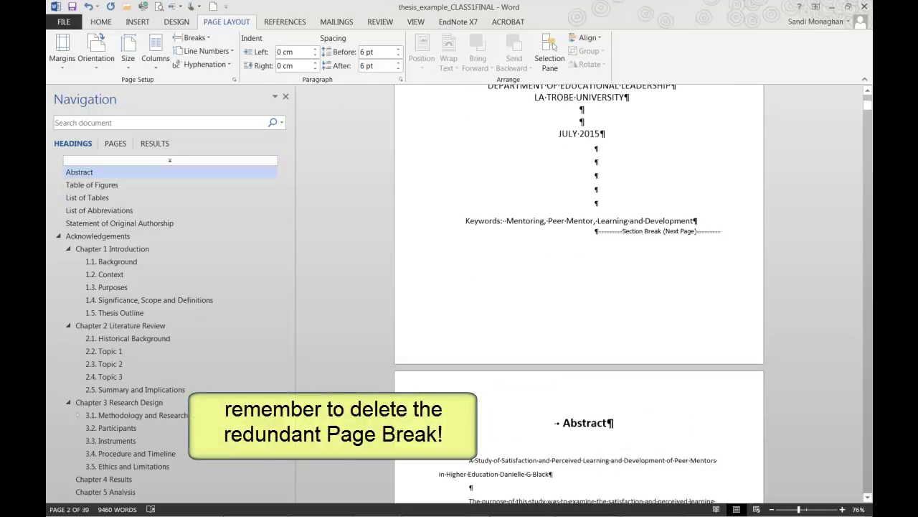
Step: Insert a Next Page section break at the end of Acknowledgements, before Chapter 1
{"action": "left_click", "coordinate": [129, 249]}
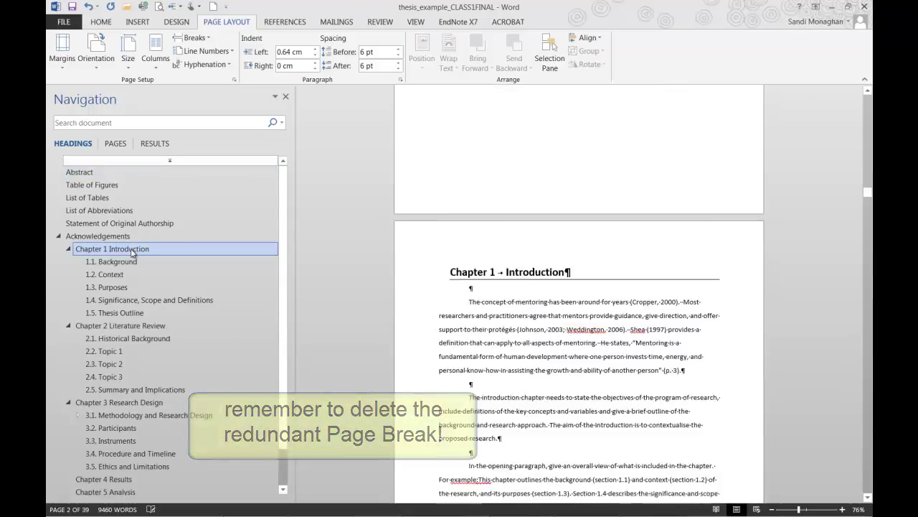
{"action": "scroll", "coordinate": [509, 323], "scroll_direction": "up", "scroll_amount": 5}
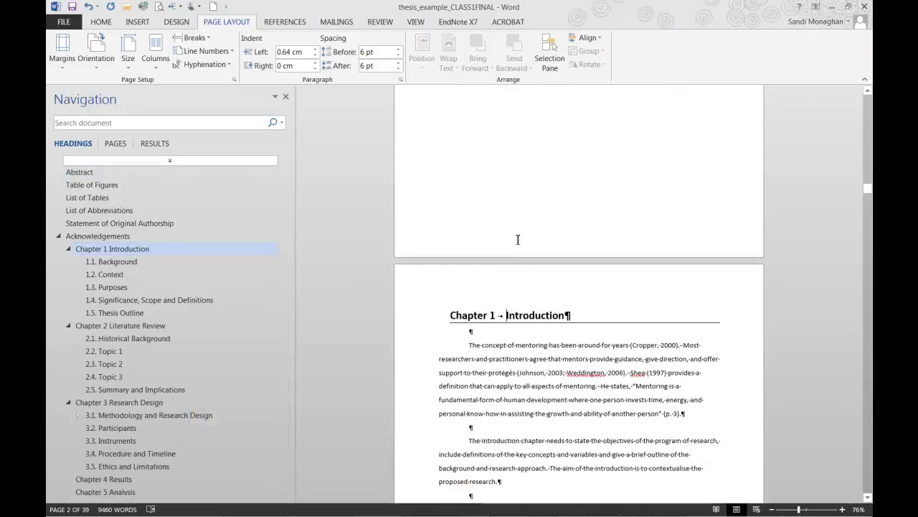
{"action": "scroll", "coordinate": [516, 239], "scroll_direction": "up", "scroll_amount": 3}
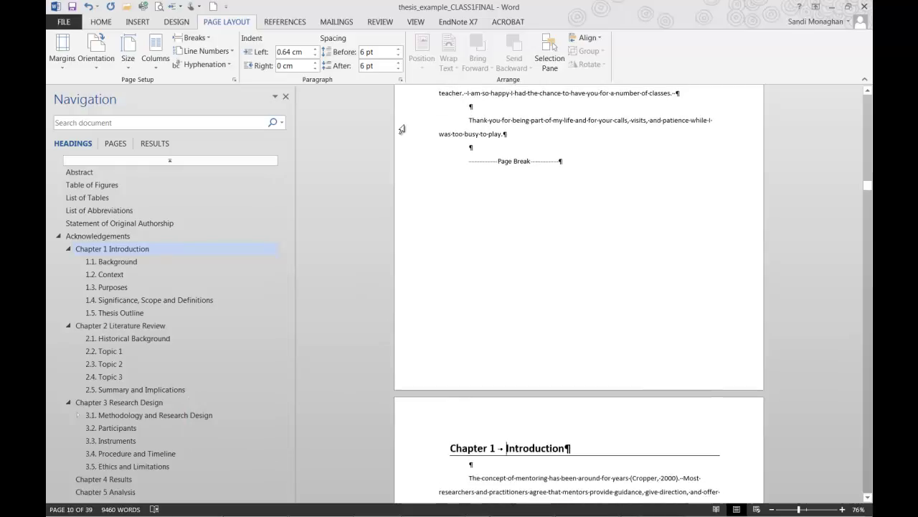
{"action": "left_click", "coordinate": [403, 161]}
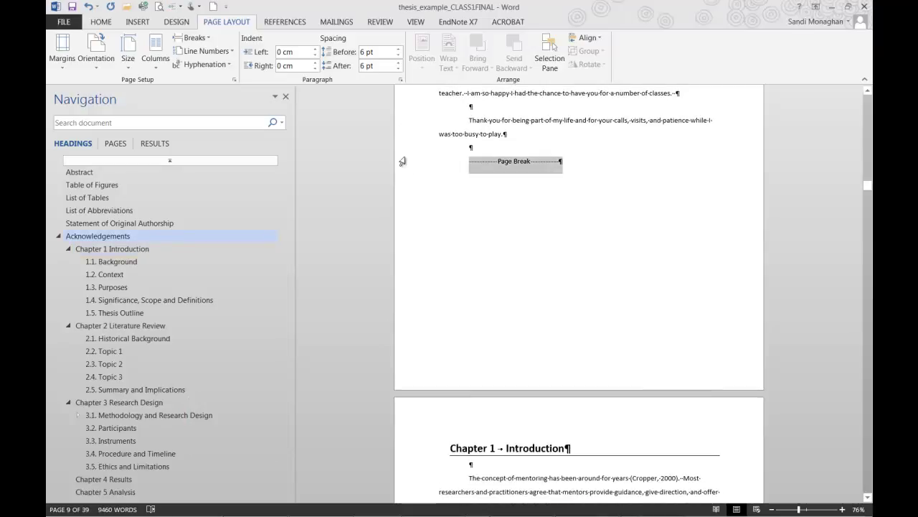
{"action": "left_click", "coordinate": [209, 39]}
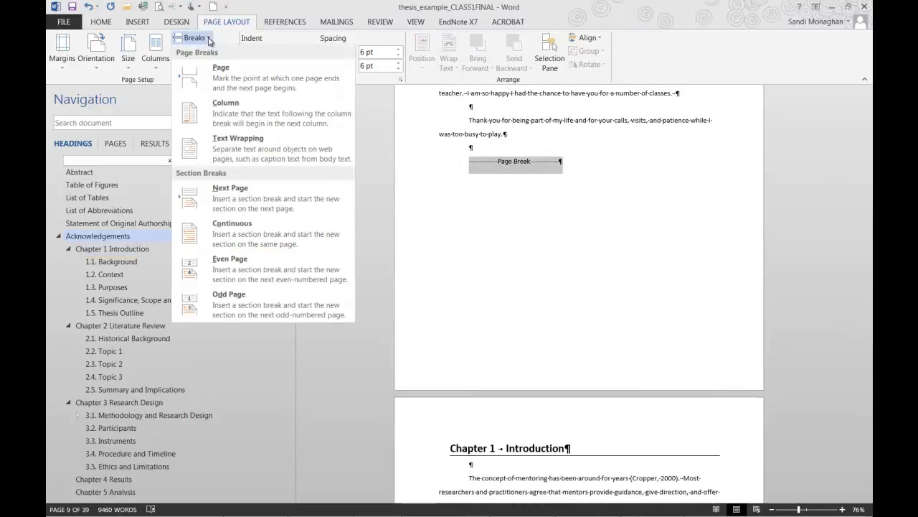
{"action": "left_click", "coordinate": [230, 193]}
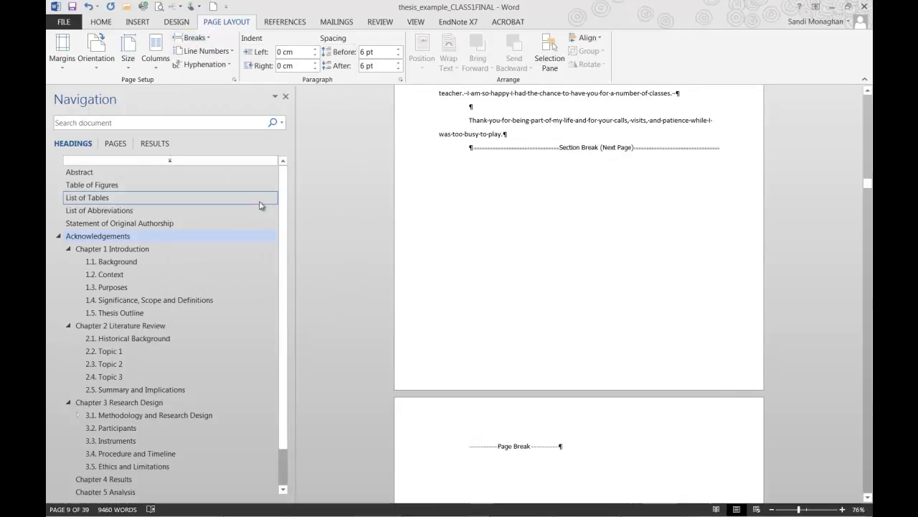
Step: Delete the redundant Page Break and open the Section 2 footer for editing
{"action": "left_click", "coordinate": [417, 452]}
{"action": "key", "text": "Delete"}
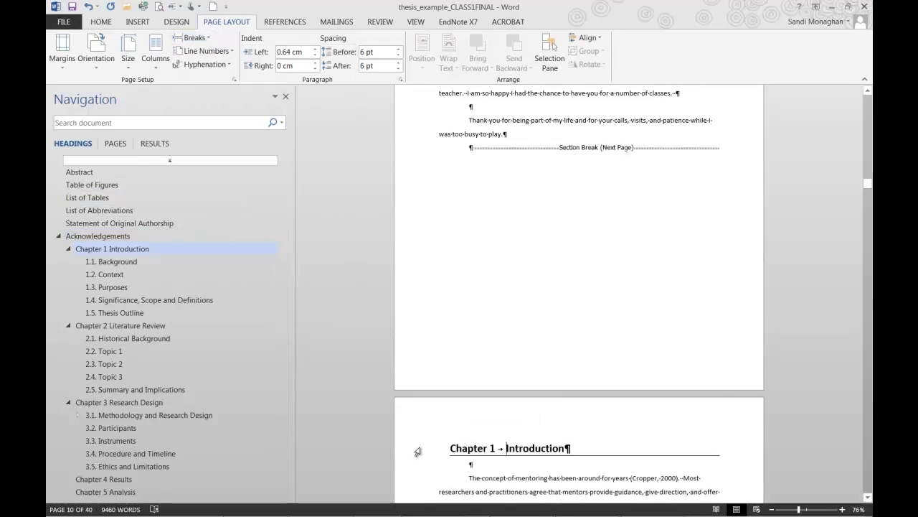
{"action": "scroll", "coordinate": [548, 432], "scroll_direction": "up", "scroll_amount": 1}
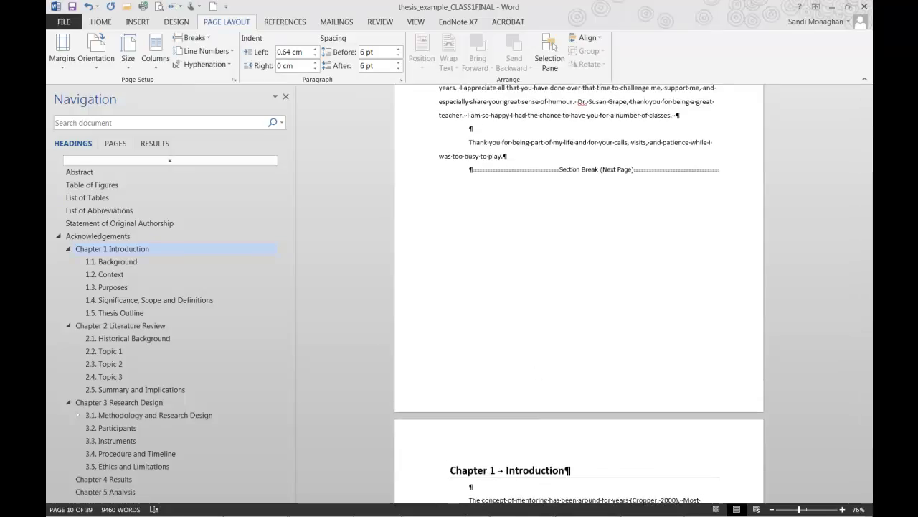
{"action": "double_click", "coordinate": [546, 396]}
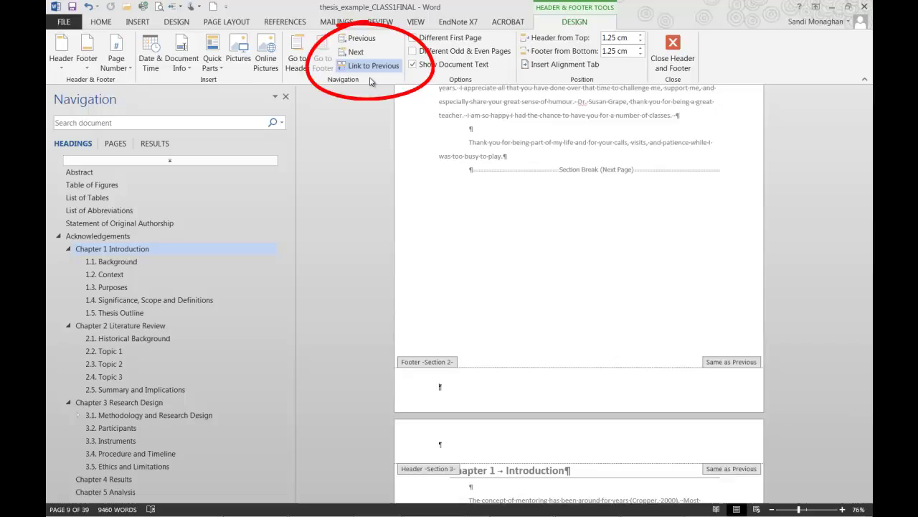
Step: Turn off Link to Previous for the Section 2 footer
{"action": "left_click", "coordinate": [370, 65]}
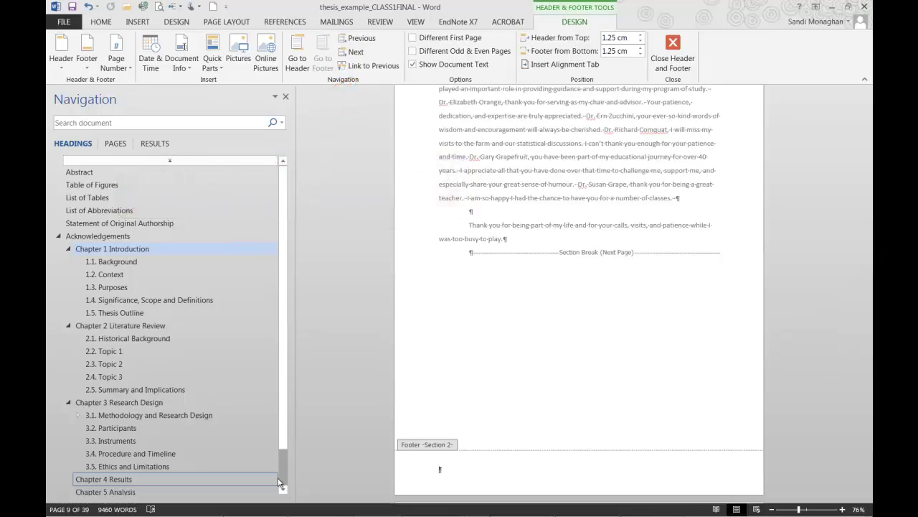
Step: Add a right-aligned footer page number prefixed with 'Page', reading 'Page 9'
{"action": "left_click", "coordinate": [129, 71]}
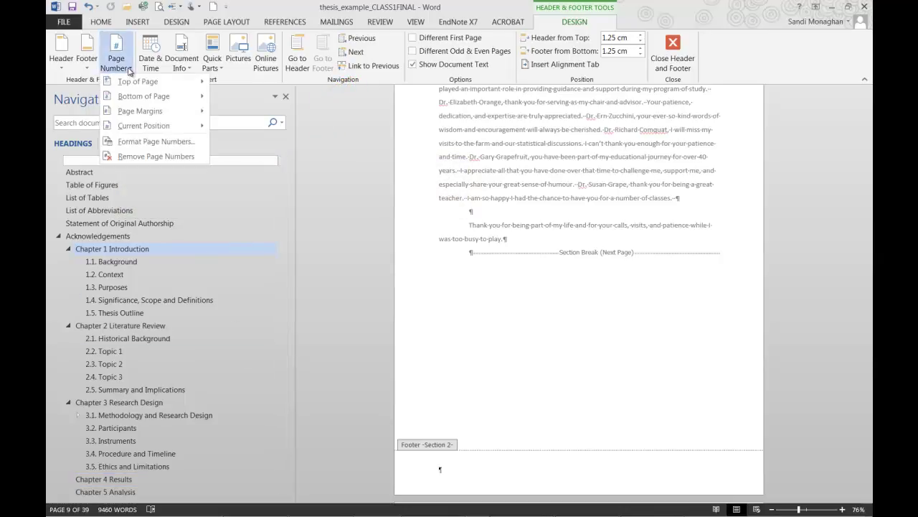
{"action": "mouse_move", "coordinate": [133, 102]}
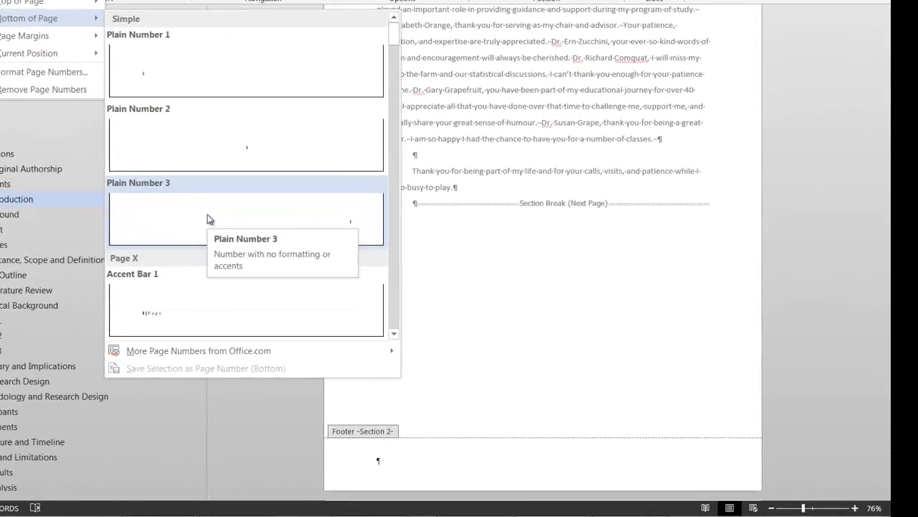
{"action": "left_click", "coordinate": [208, 219]}
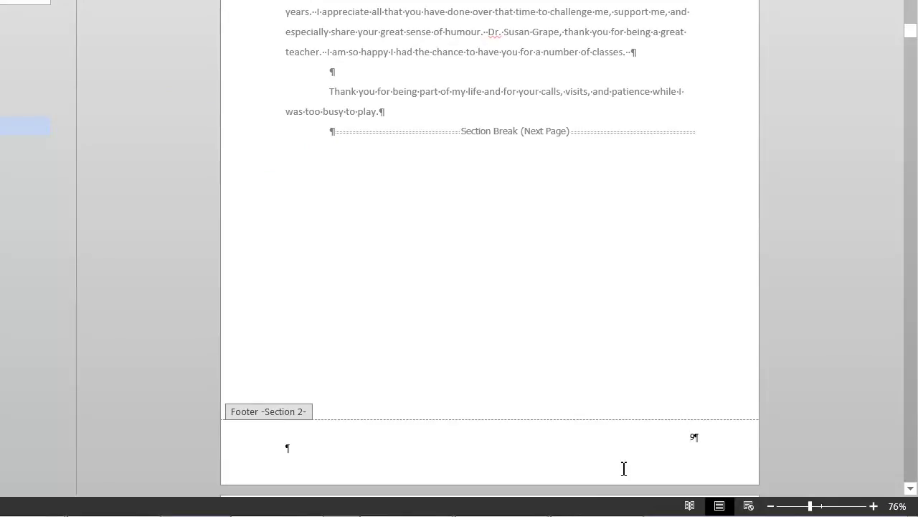
{"action": "type", "text": "Page"}
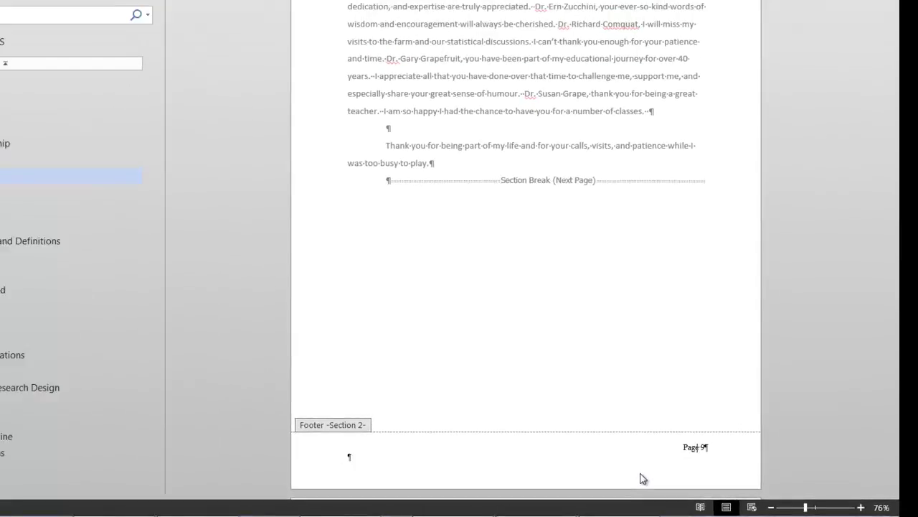
{"action": "left_click", "coordinate": [703, 446]}
{"action": "left_click_drag", "start_coordinate": [719, 464], "coordinate": [687, 461]}
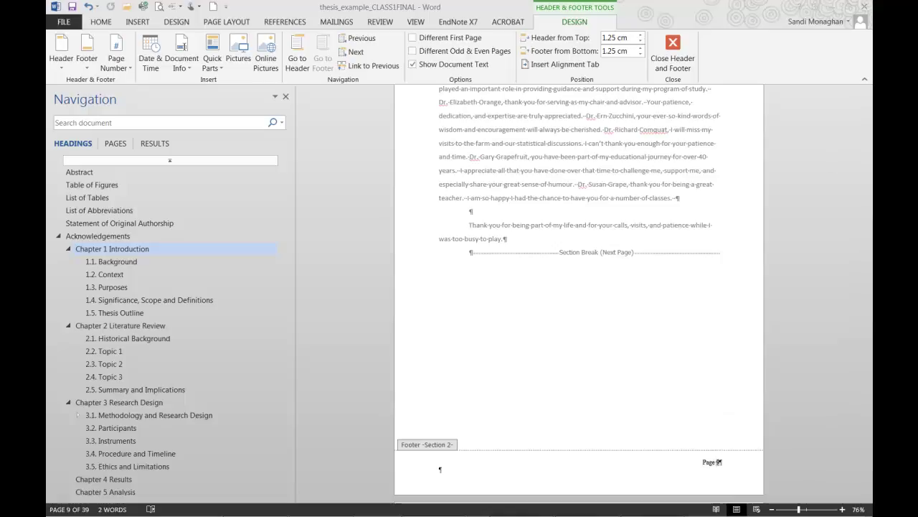
{"action": "left_click", "coordinate": [673, 444]}
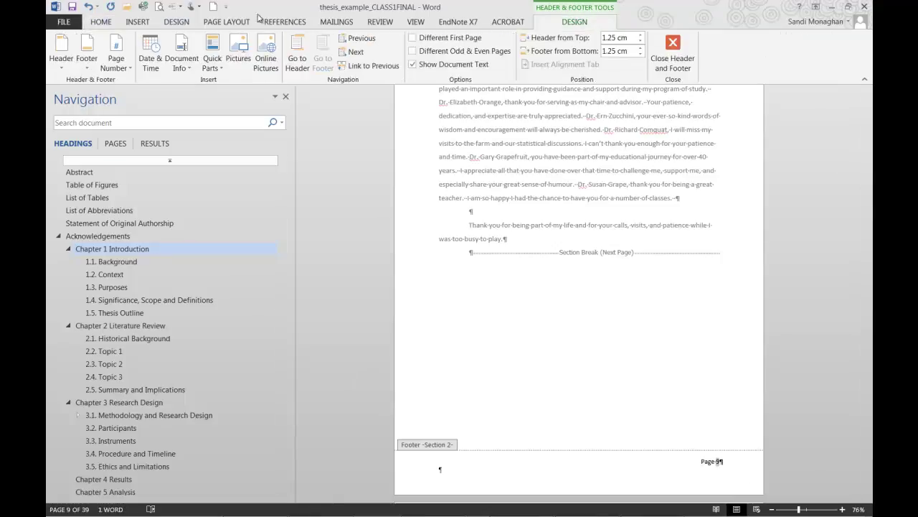
{"action": "left_click", "coordinate": [128, 69]}
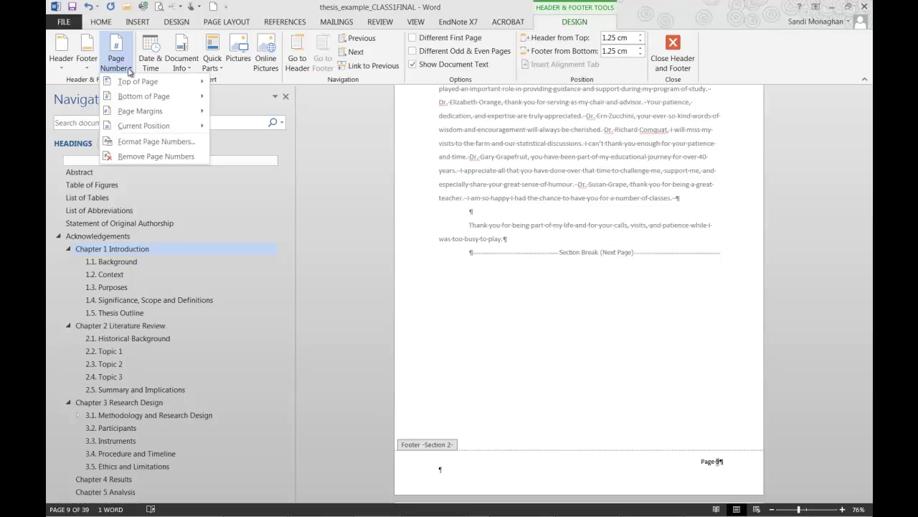
Step: Format Section 2 page numbers as lowercase roman numerals (i, ii, iii) starting at i
{"action": "left_click", "coordinate": [141, 143]}
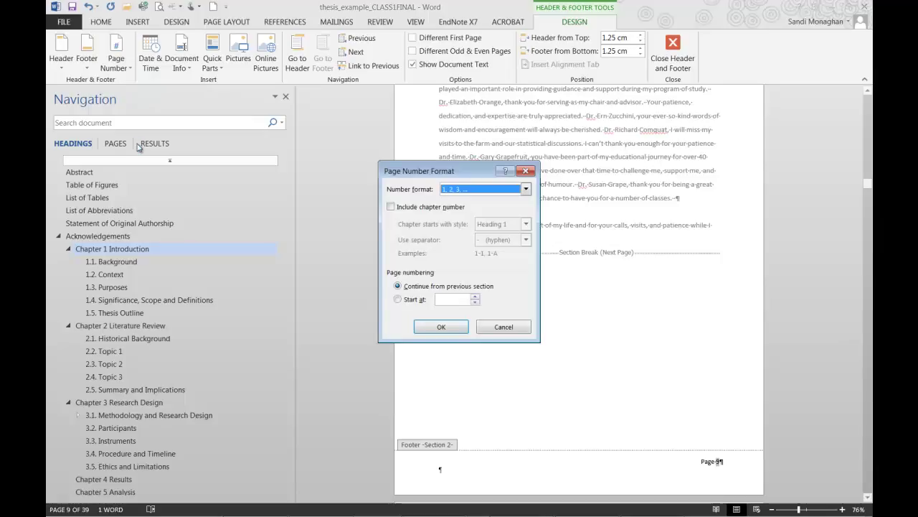
{"action": "left_click", "coordinate": [526, 189]}
{"action": "left_click", "coordinate": [500, 234]}
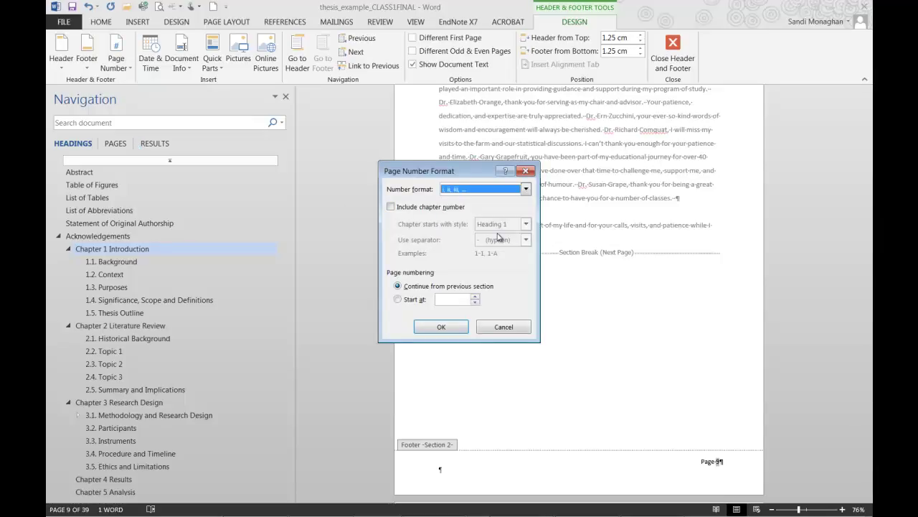
{"action": "left_click", "coordinate": [397, 300]}
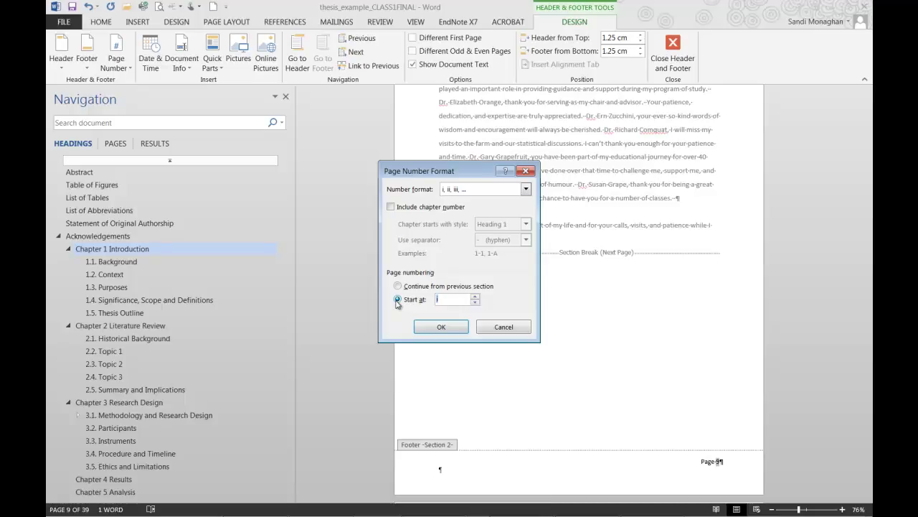
{"action": "left_click", "coordinate": [441, 326]}
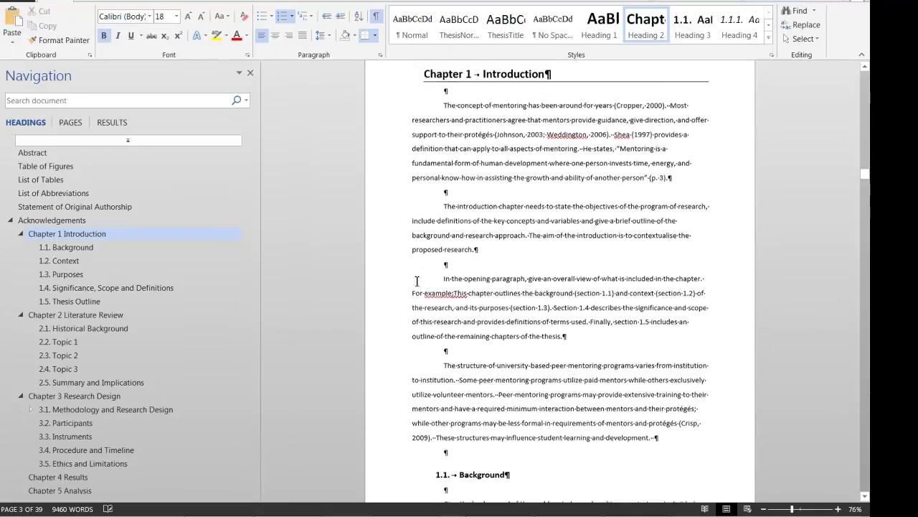
{"action": "scroll", "coordinate": [417, 280], "scroll_direction": "up", "scroll_amount": 4}
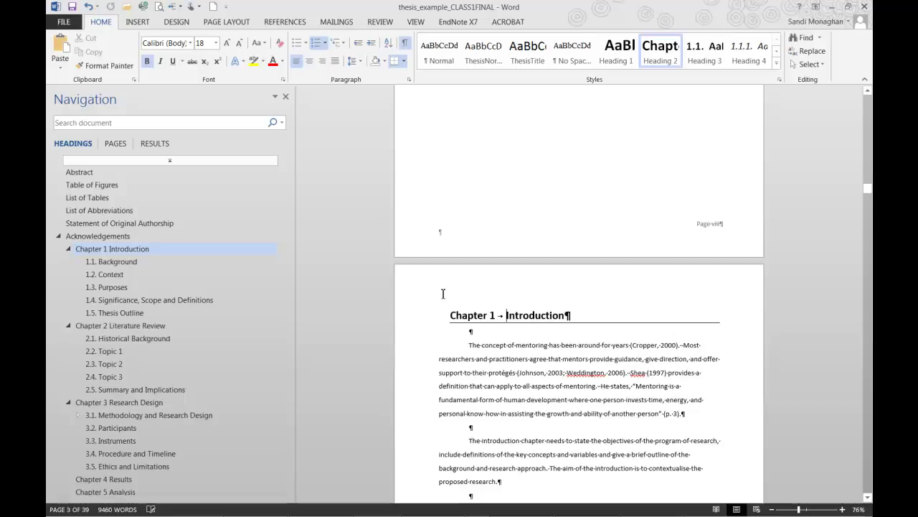
Step: Restart the Chapter 1 footer numbering at 1 in arabic numerals (1, 2, 3)
{"action": "scroll", "coordinate": [442, 293], "scroll_direction": "down", "scroll_amount": 10}
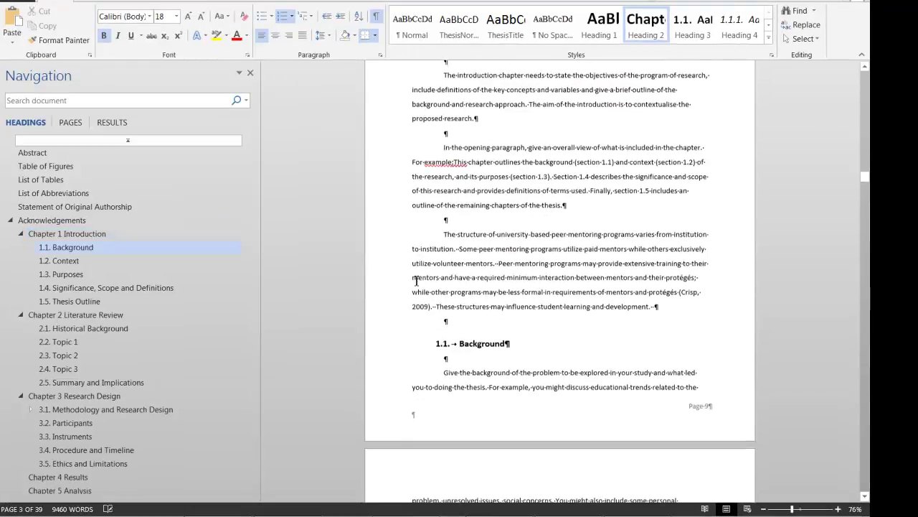
{"action": "double_click", "coordinate": [689, 403]}
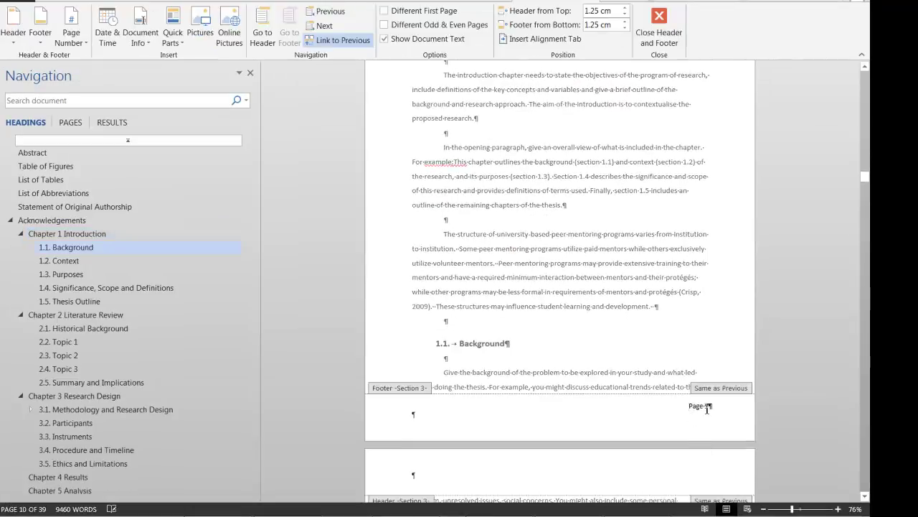
{"action": "double_click", "coordinate": [707, 406]}
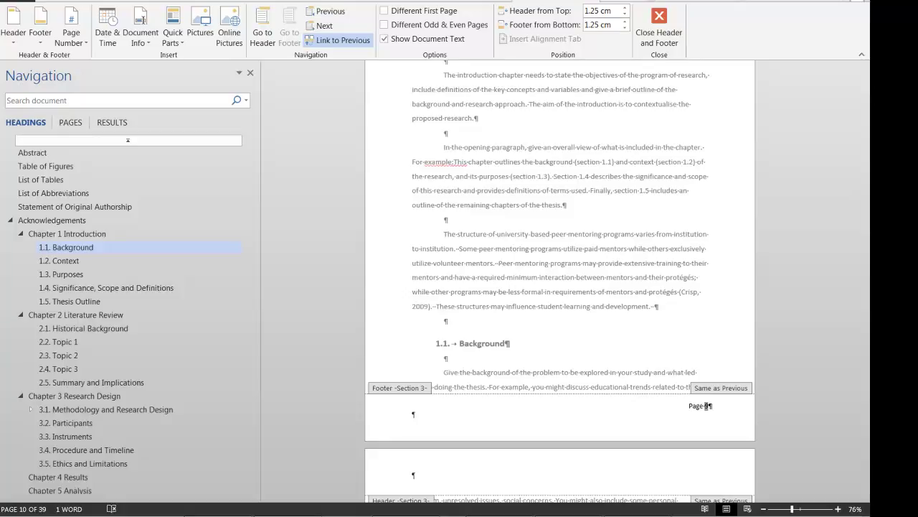
{"action": "left_click", "coordinate": [71, 35]}
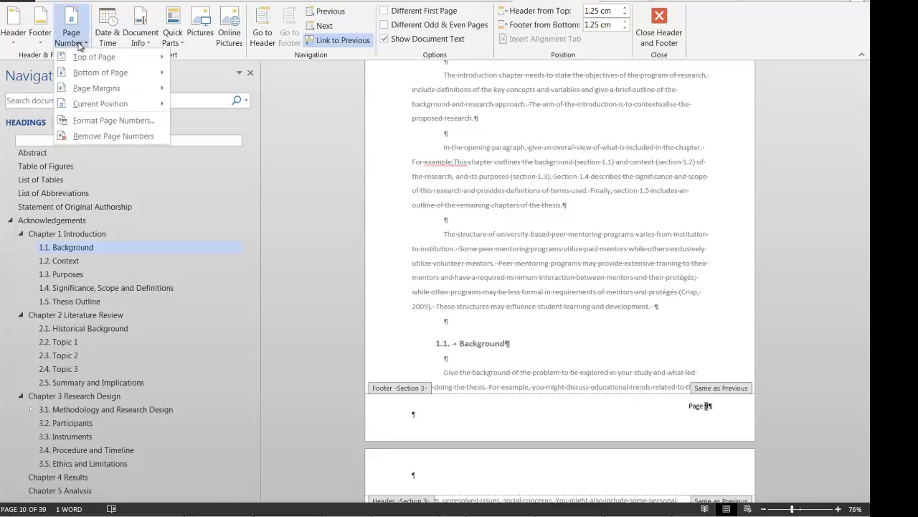
{"action": "left_click", "coordinate": [100, 121]}
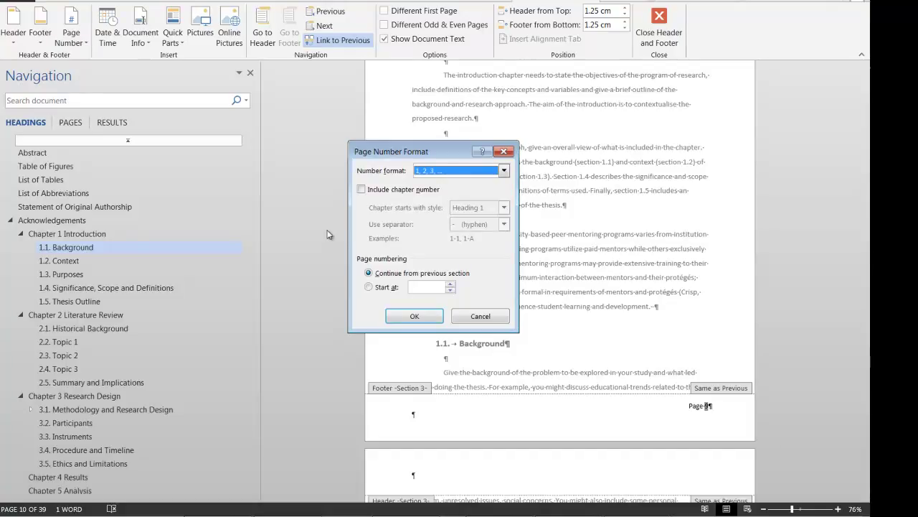
{"action": "left_click", "coordinate": [369, 287]}
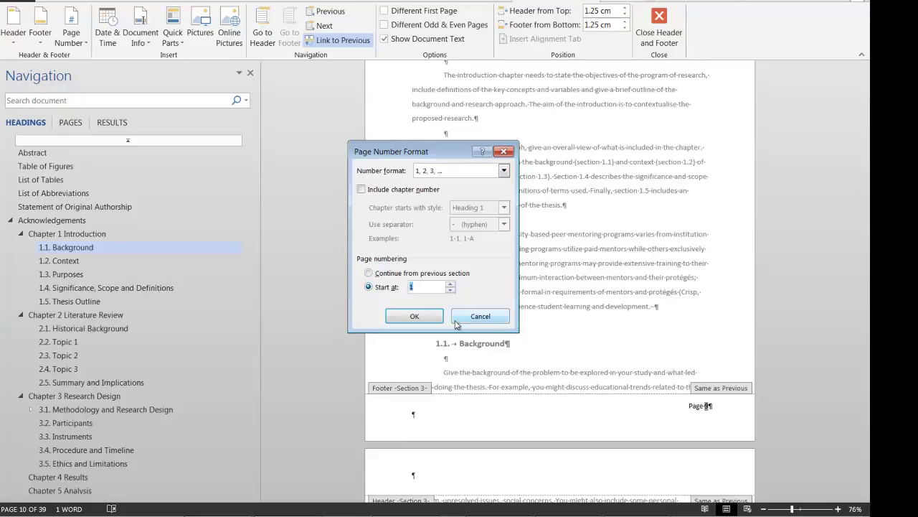
{"action": "left_click", "coordinate": [419, 317]}
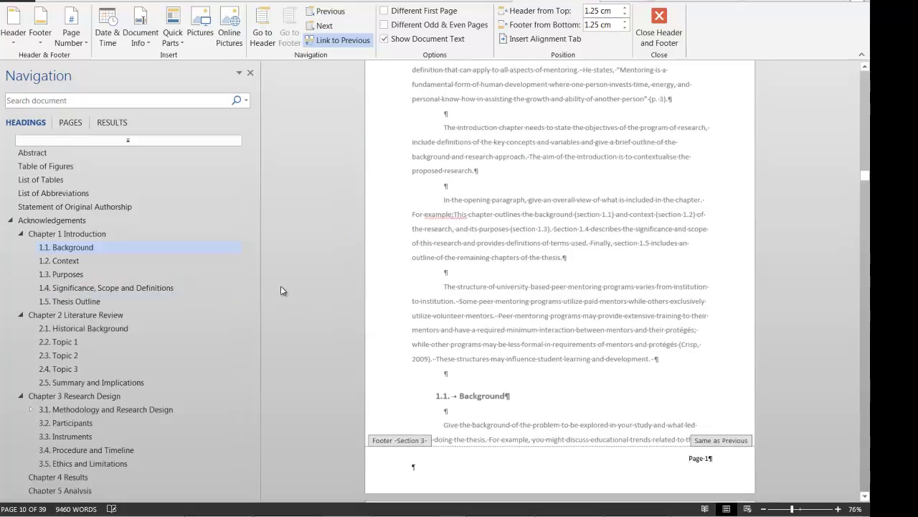
Step: Insert Next Page section breaks before and after the Chapter 2 temperature table
{"action": "scroll", "coordinate": [279, 282], "scroll_direction": "up", "scroll_amount": 5}
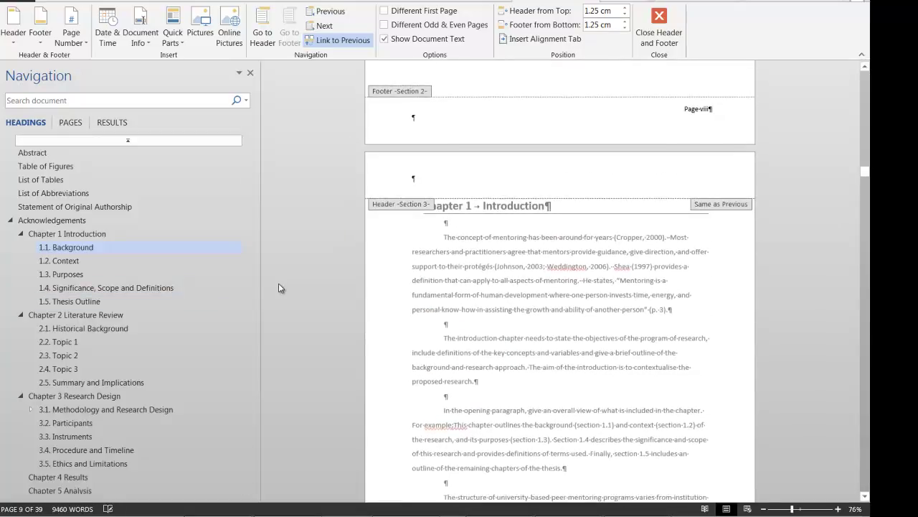
{"action": "scroll", "coordinate": [279, 287], "scroll_direction": "down", "scroll_amount": 5}
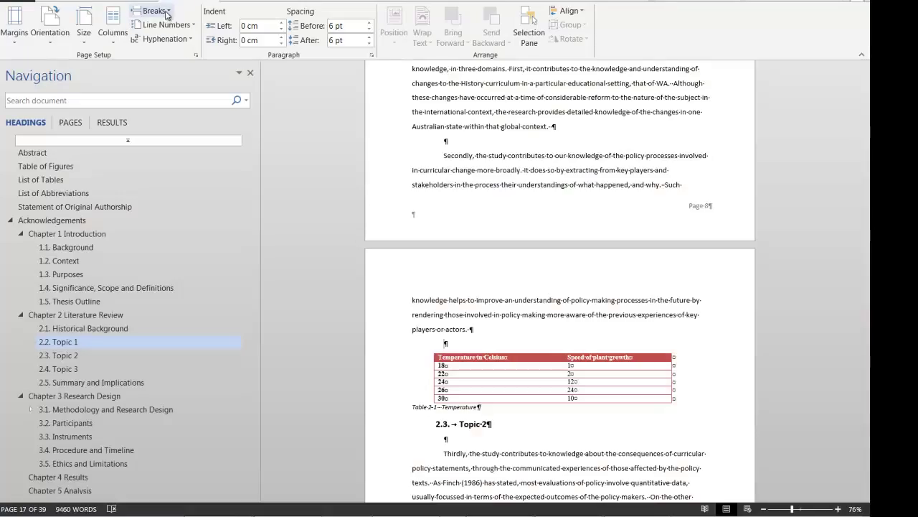
{"action": "left_click", "coordinate": [152, 11]}
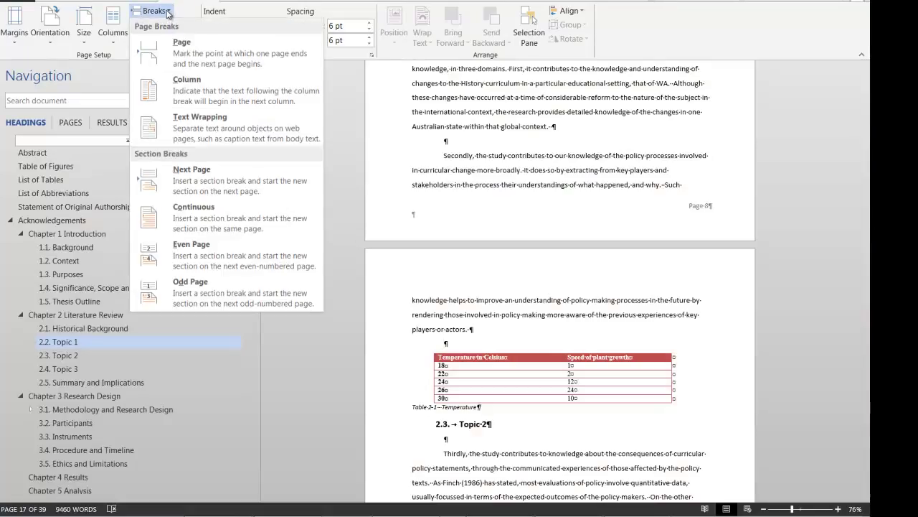
{"action": "left_click", "coordinate": [213, 195]}
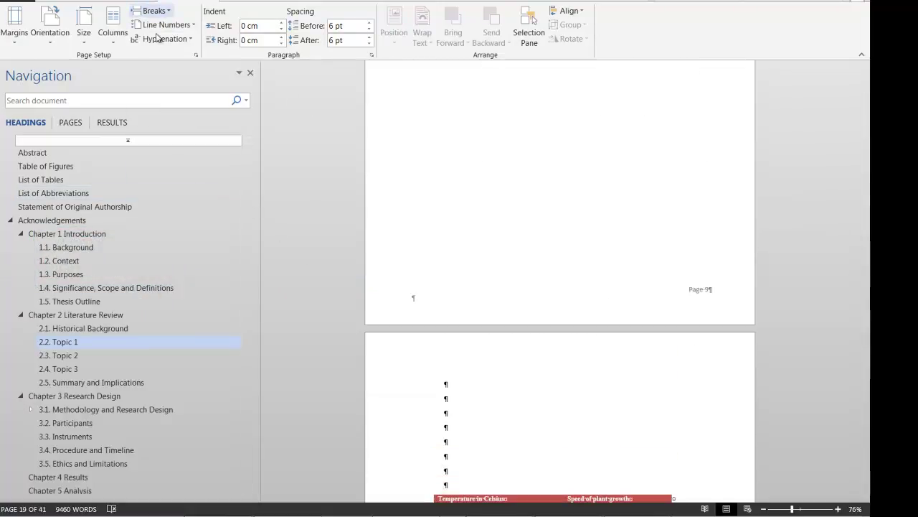
{"action": "left_click", "coordinate": [152, 10]}
{"action": "left_click", "coordinate": [223, 180]}
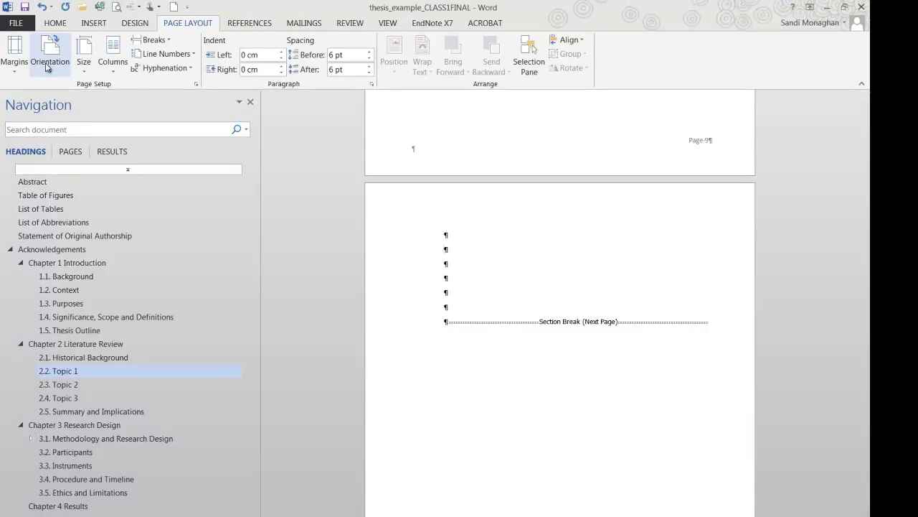
Step: Set the temperature table's section to Landscape orientation
{"action": "left_click", "coordinate": [51, 74]}
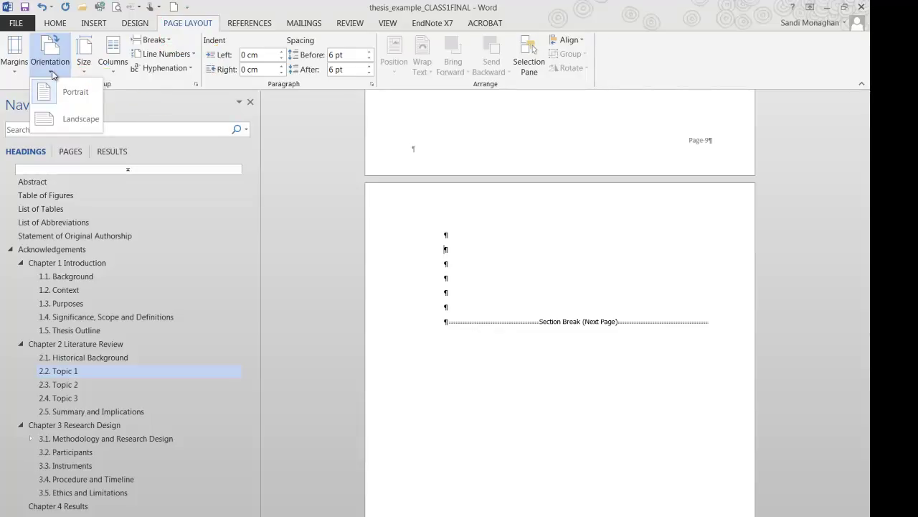
{"action": "left_click", "coordinate": [80, 118]}
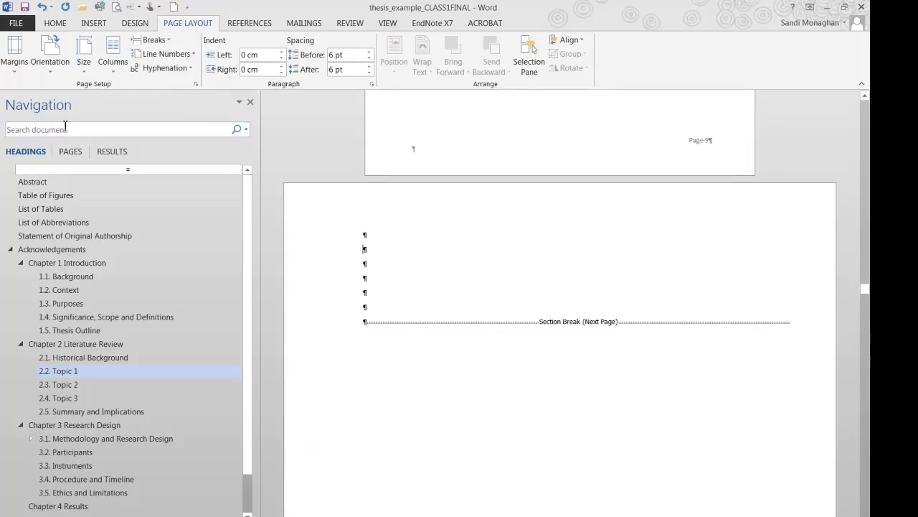
{"action": "scroll", "coordinate": [372, 282], "scroll_direction": "up", "scroll_amount": 1}
{"action": "scroll", "coordinate": [372, 282], "scroll_direction": "down", "scroll_amount": 2}
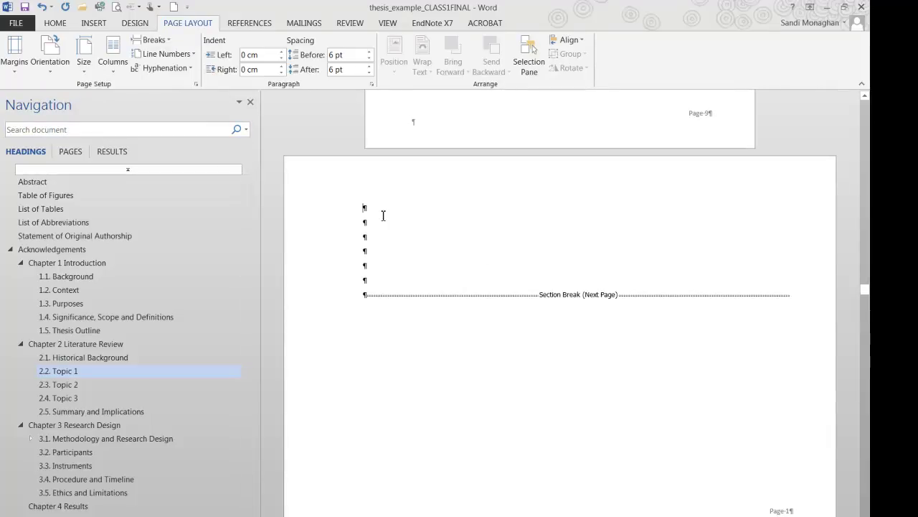